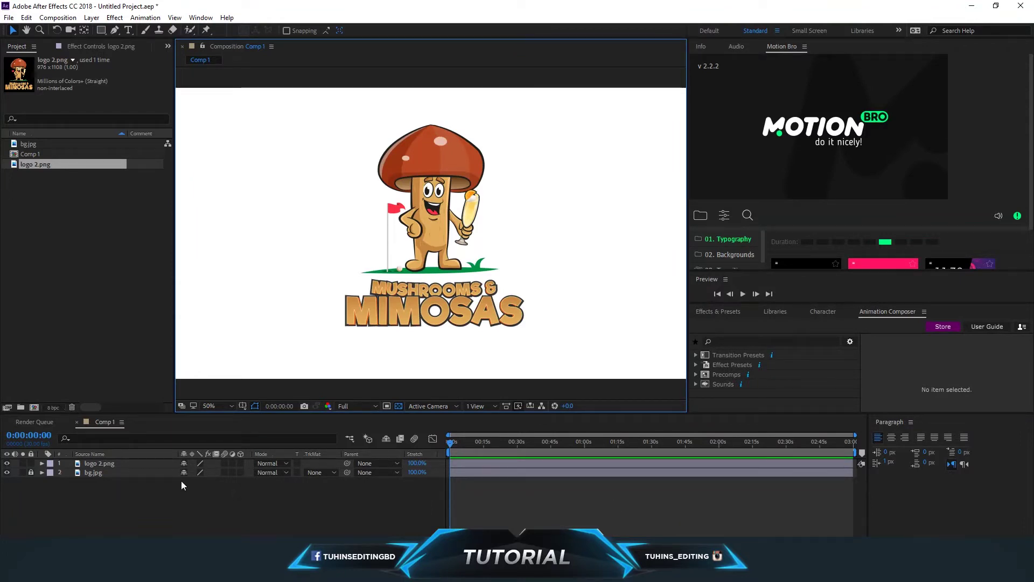
# Select and deselect the logo 2.png layer, then nudge the logo slightly down and right.
pyautogui.click(104, 465)
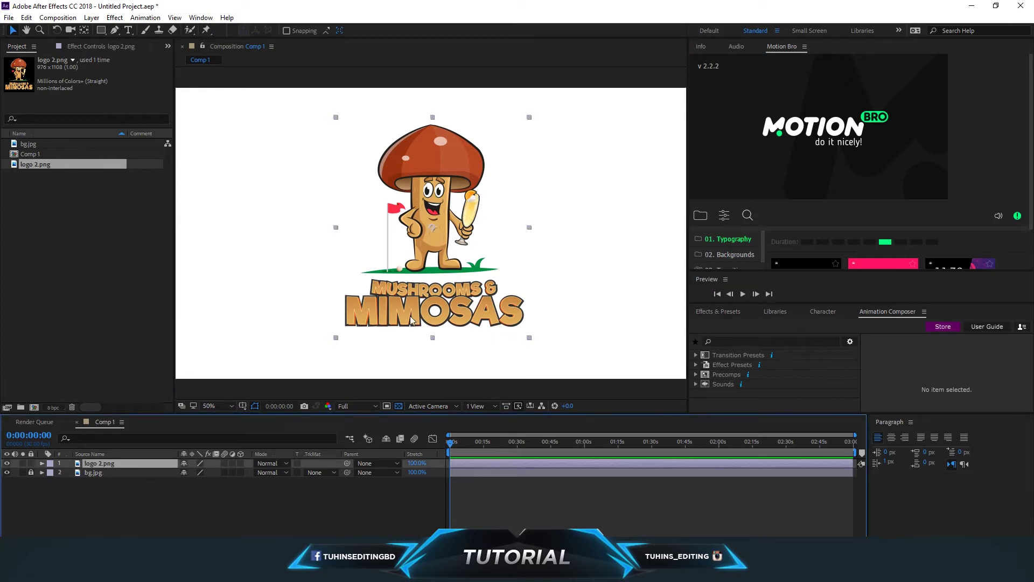
pyautogui.click(195, 497)
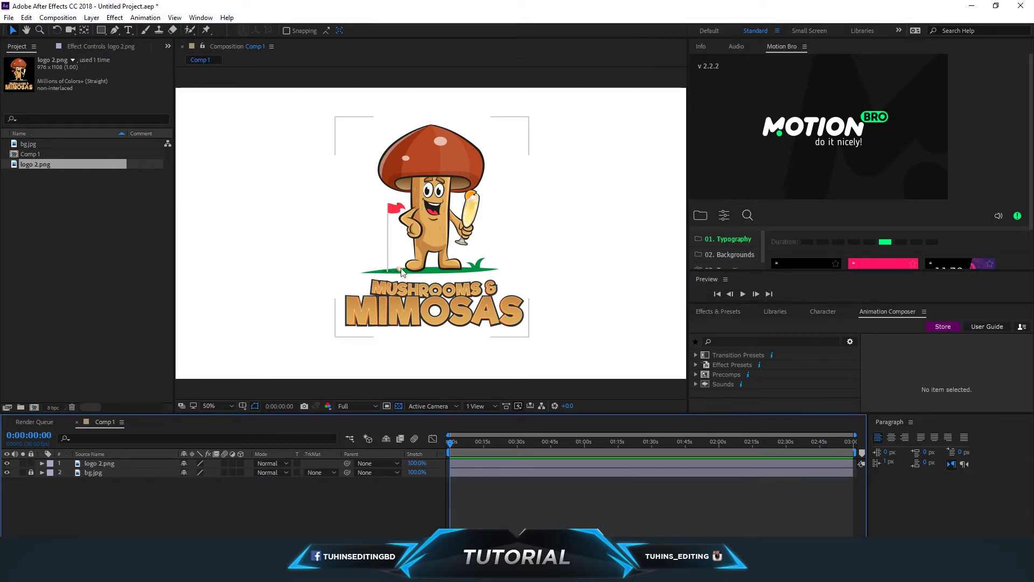
pyautogui.moveTo(442, 243)
pyautogui.mouseDown()
pyautogui.moveTo(446, 258)
pyautogui.moveTo(453, 246)
pyautogui.mouseUp()
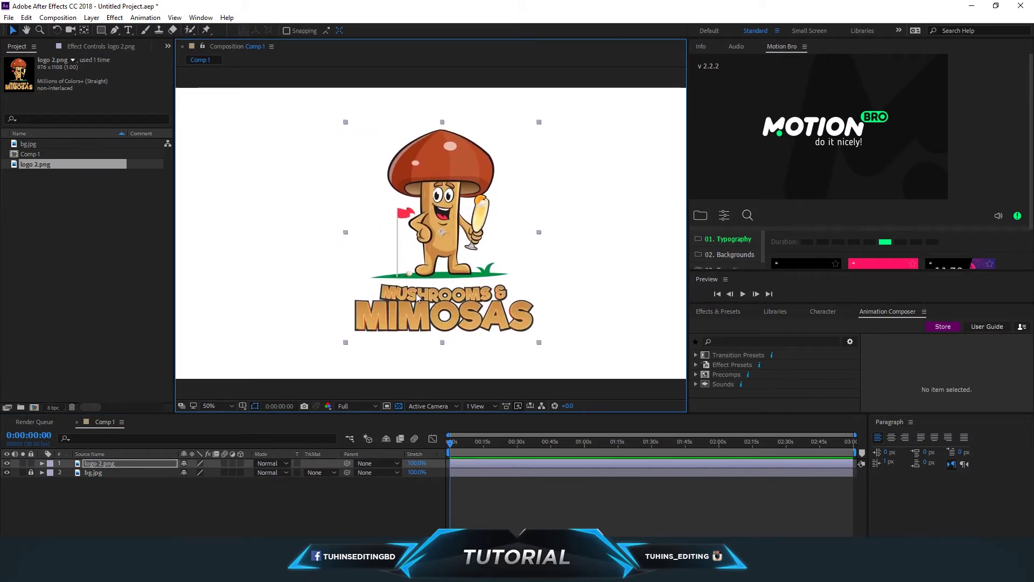
# Add a Rotation keyframe to logo 2.png and tilt the logo about 7.9° with the Rotation tool.
pyautogui.click(42, 464)
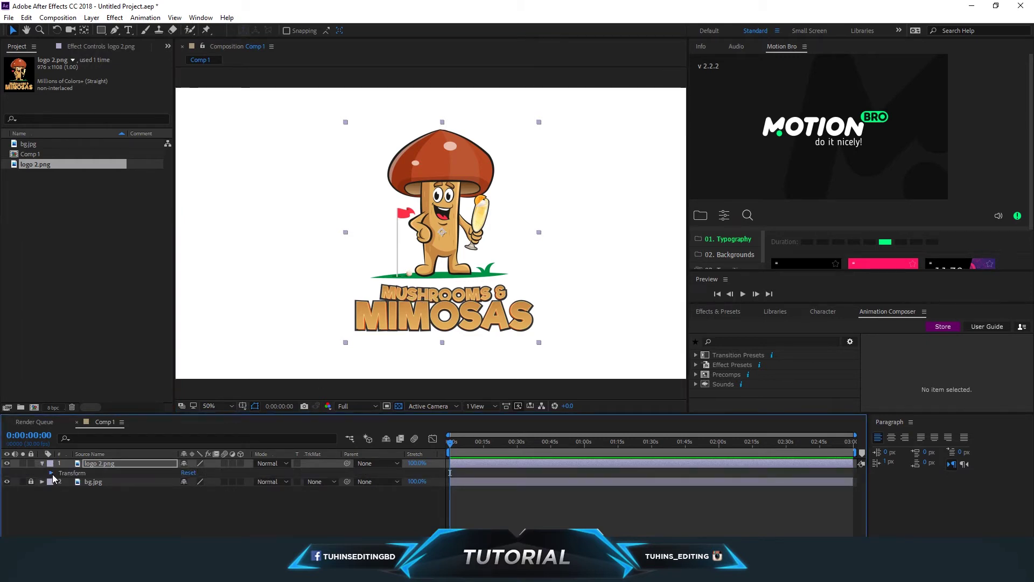
pyautogui.click(52, 474)
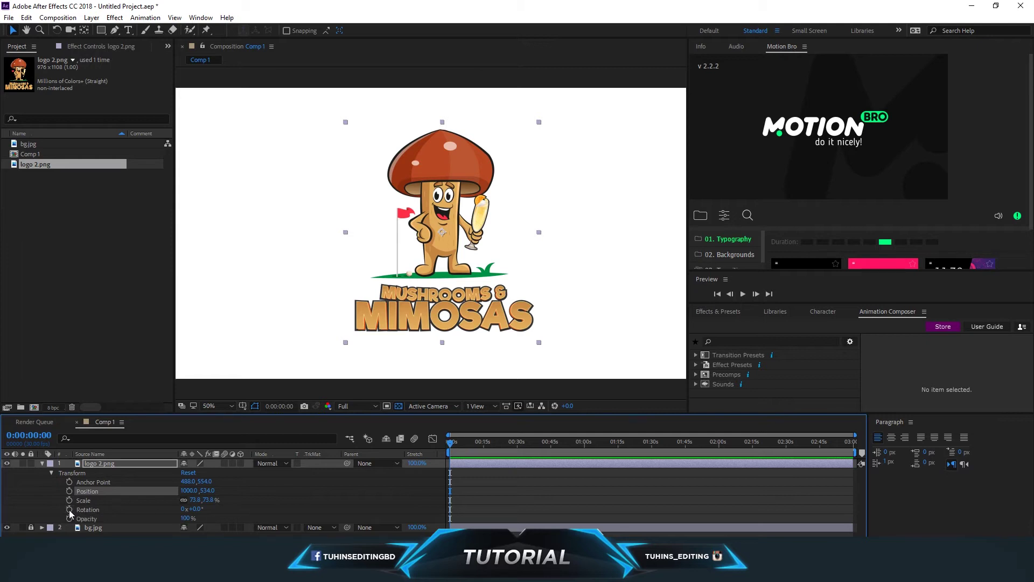
pyautogui.click(69, 510)
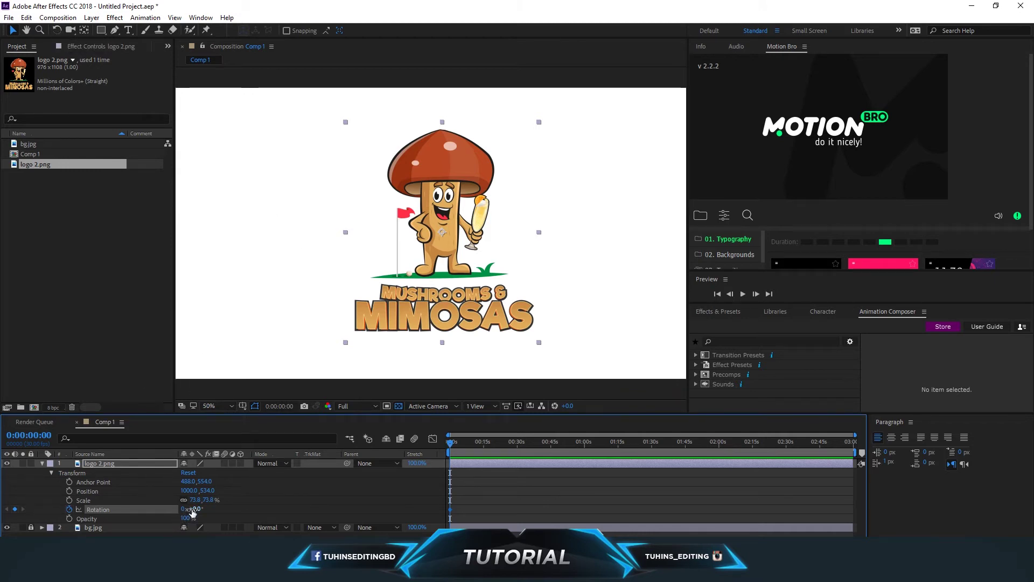
pyautogui.click(61, 37)
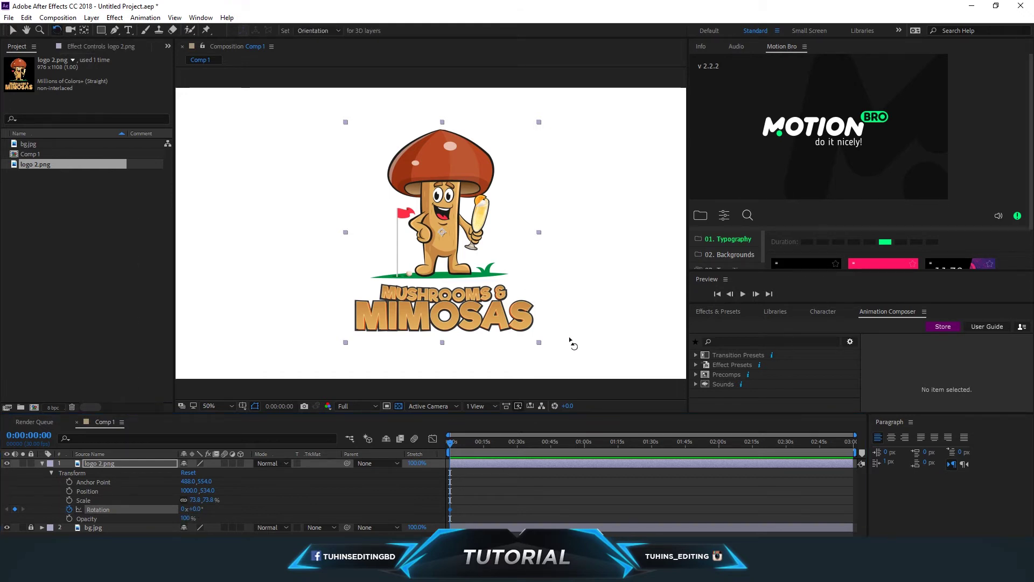
pyautogui.moveTo(545, 350)
pyautogui.mouseDown()
pyautogui.moveTo(554, 344)
pyautogui.moveTo(507, 355)
pyautogui.moveTo(572, 295)
pyautogui.moveTo(530, 334)
pyautogui.mouseUp()
pyautogui.click(26, 17)
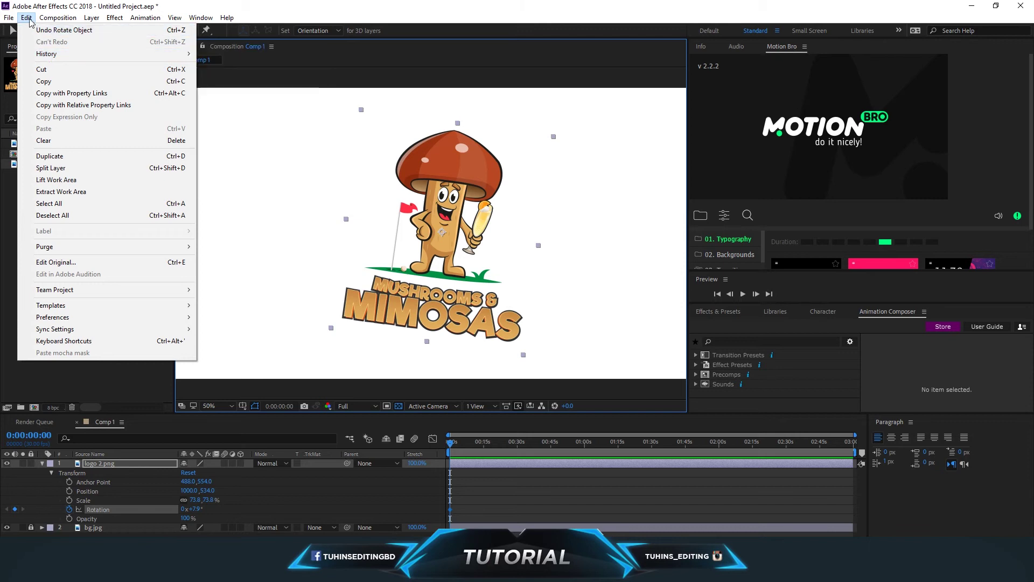
# Undo the tilt so the logo returns to 0° rotation, then reselect the layer.
pyautogui.click(317, 4)
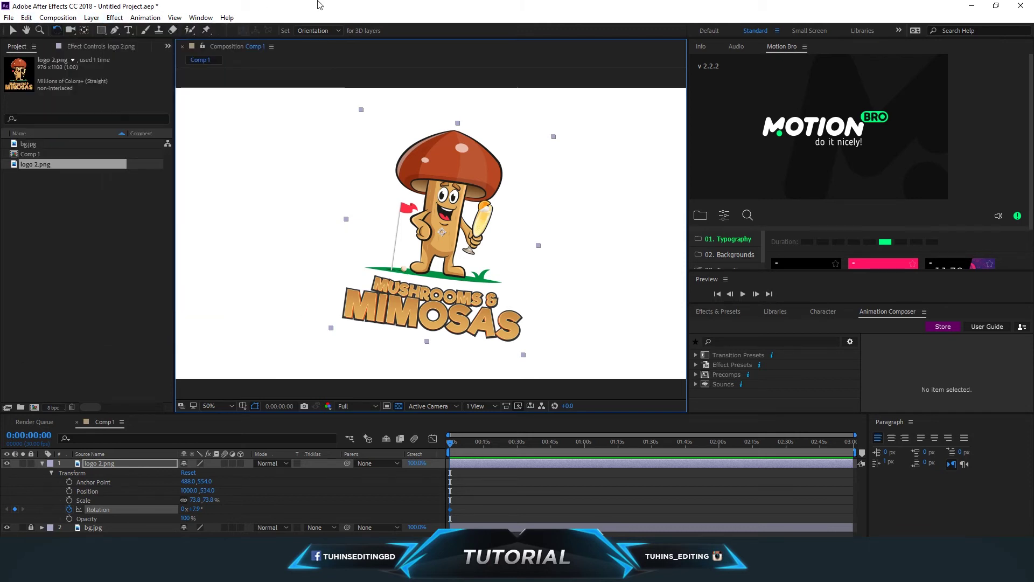
pyautogui.hotkey('ctrl', 'z')
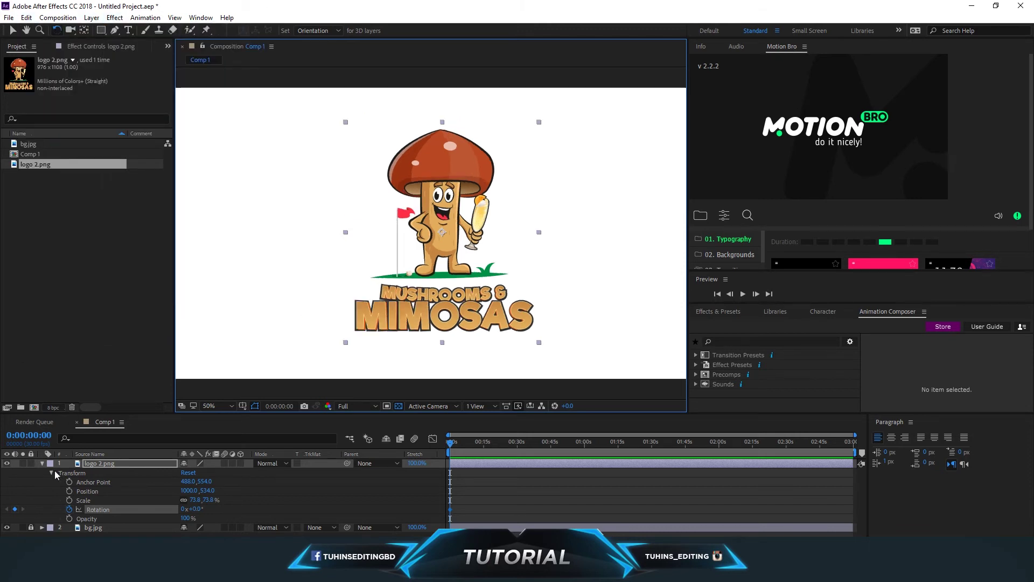
pyautogui.click(55, 470)
pyautogui.click(42, 463)
pyautogui.click(99, 463)
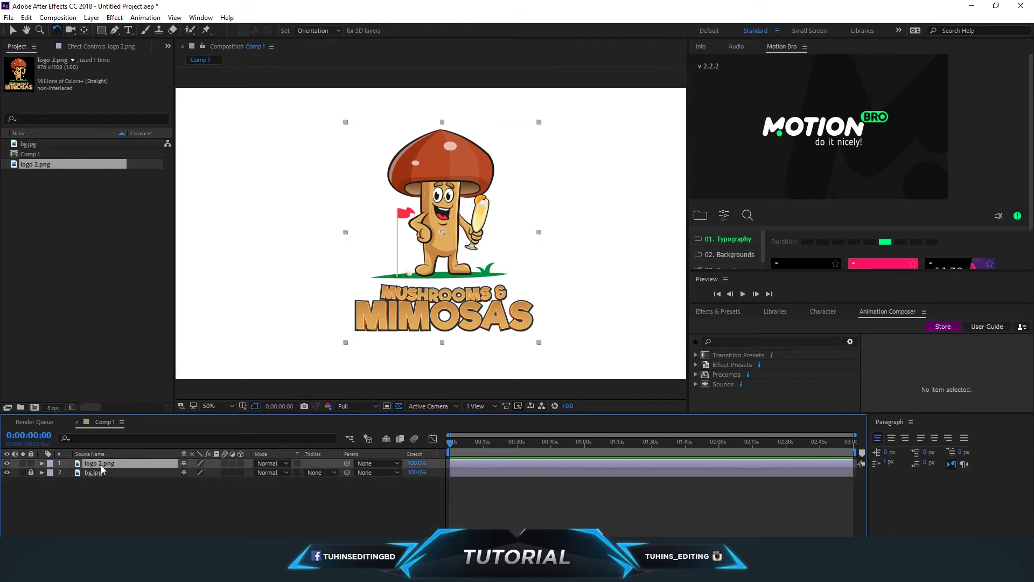
# Show only the logo layer's Rotation property with R, then collapse and reselect the layer.
pyautogui.press('r')
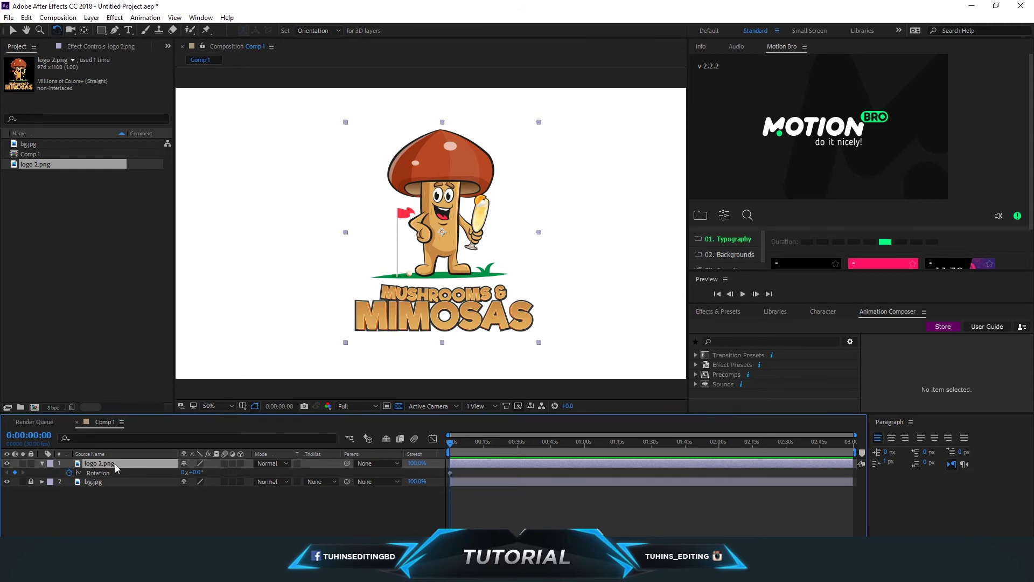
pyautogui.click(106, 475)
pyautogui.click(42, 464)
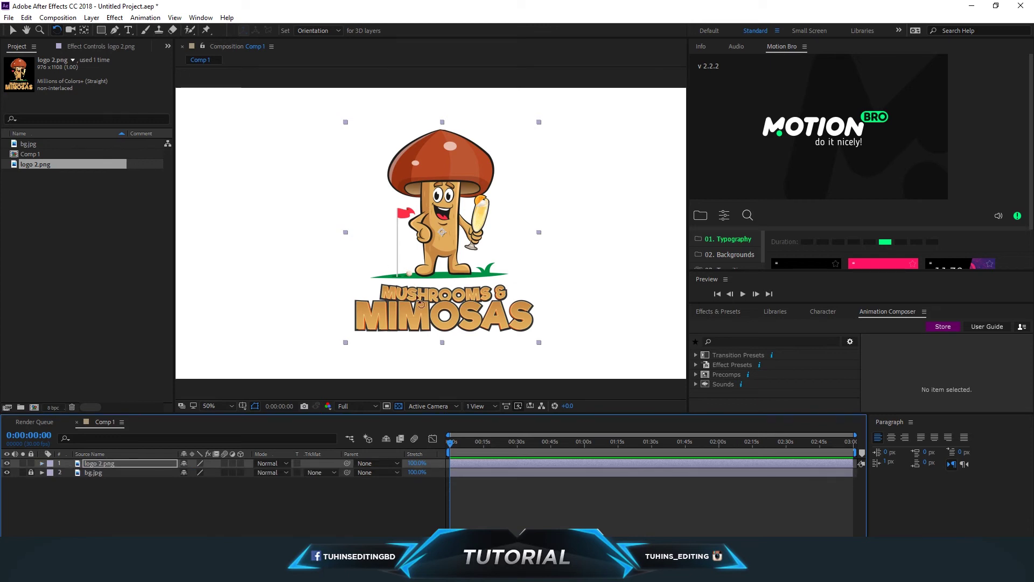
pyautogui.click(72, 509)
pyautogui.click(95, 463)
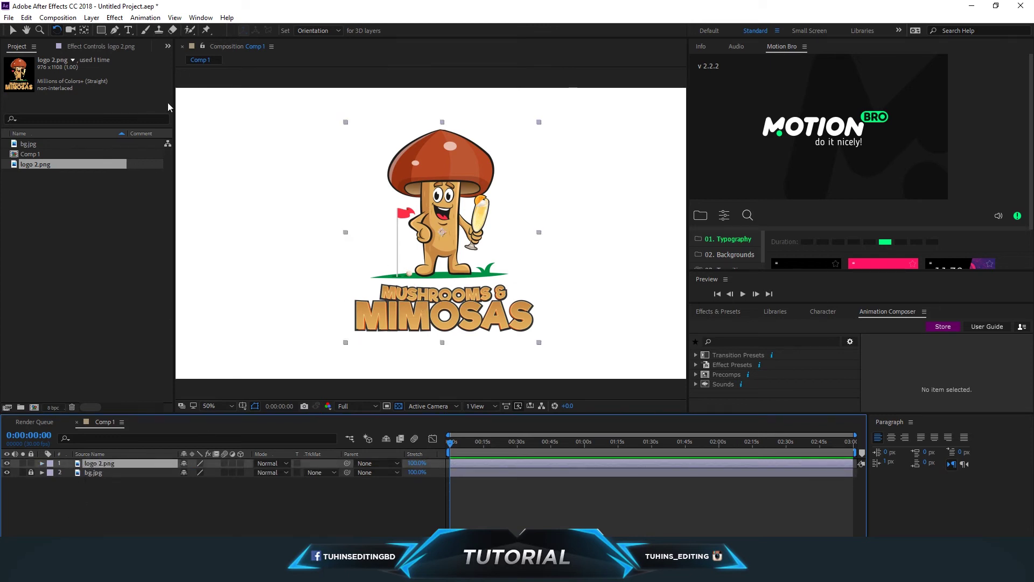
pyautogui.click(91, 17)
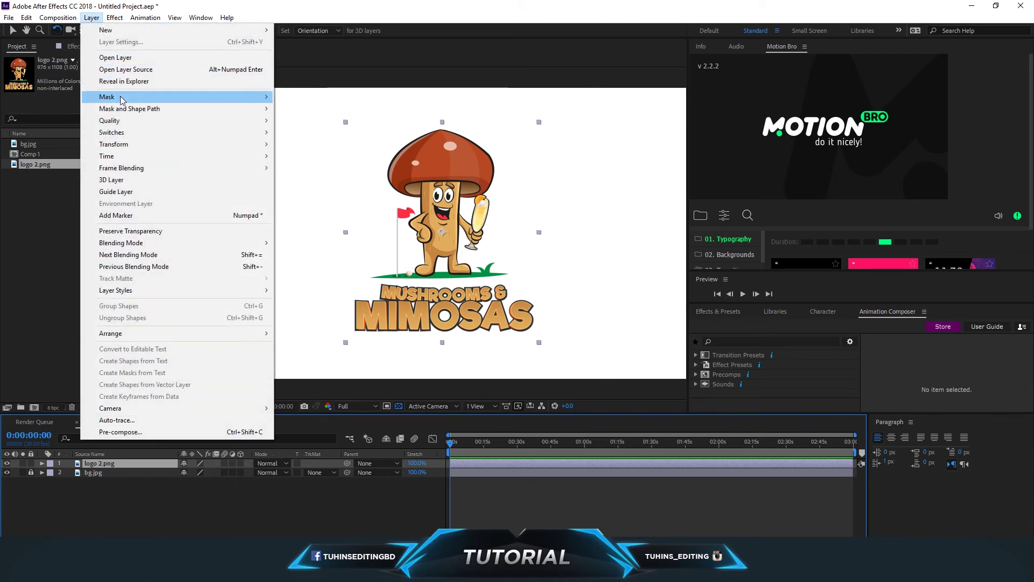
pyautogui.moveTo(113, 144)
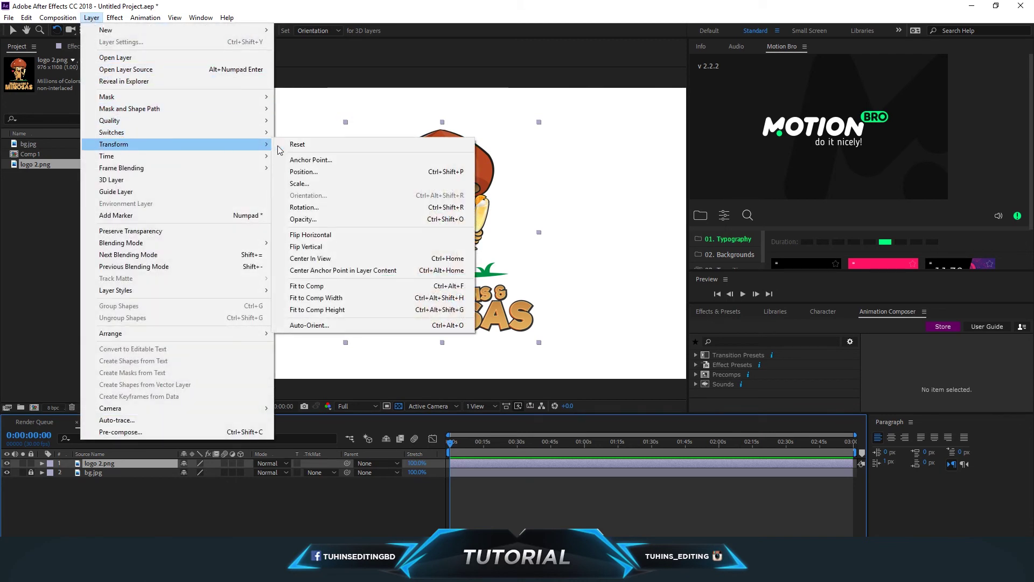
pyautogui.click(311, 212)
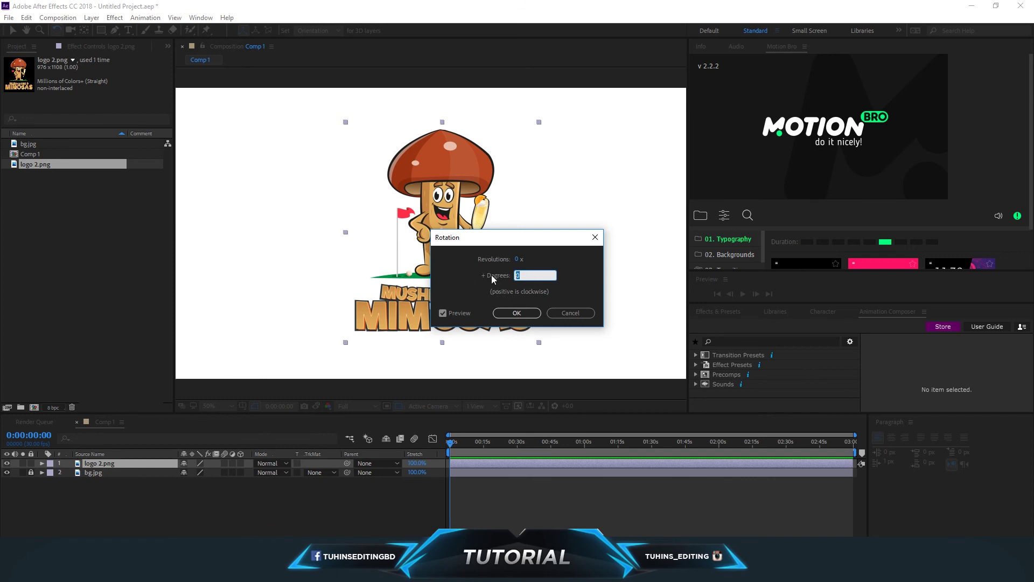
pyautogui.write('45')
pyautogui.click(515, 312)
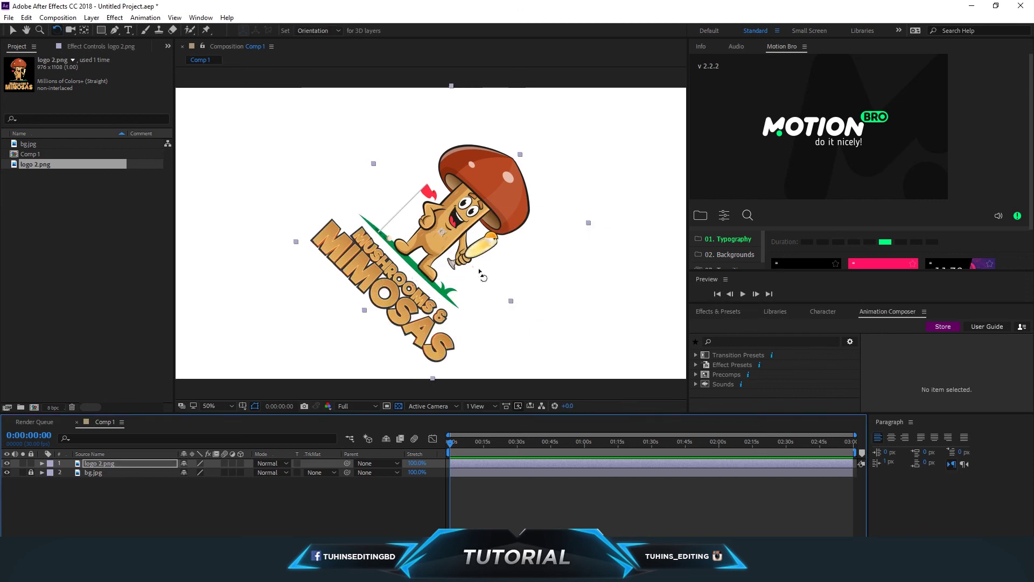
pyautogui.hotkey('ctrl', 'z')
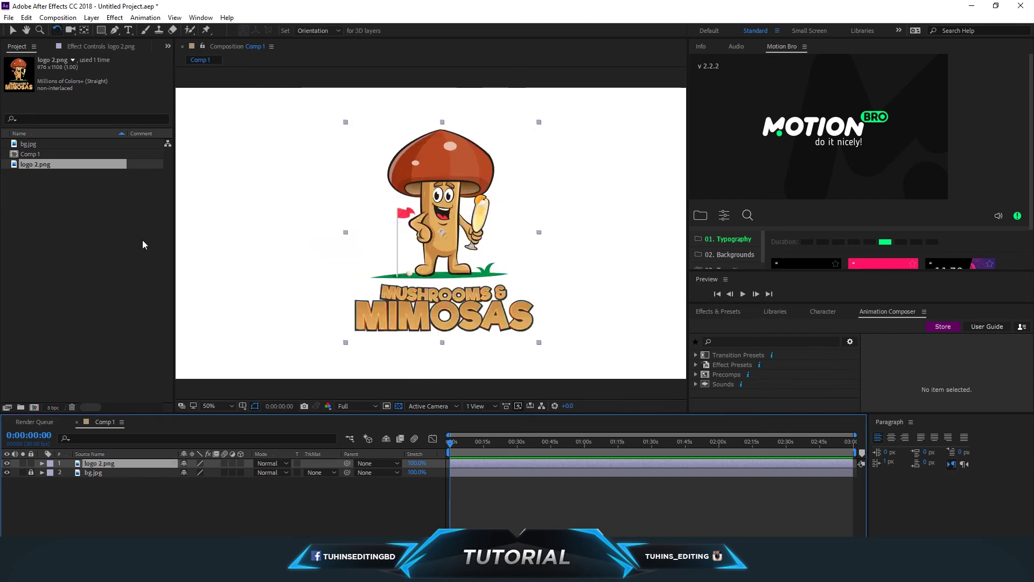